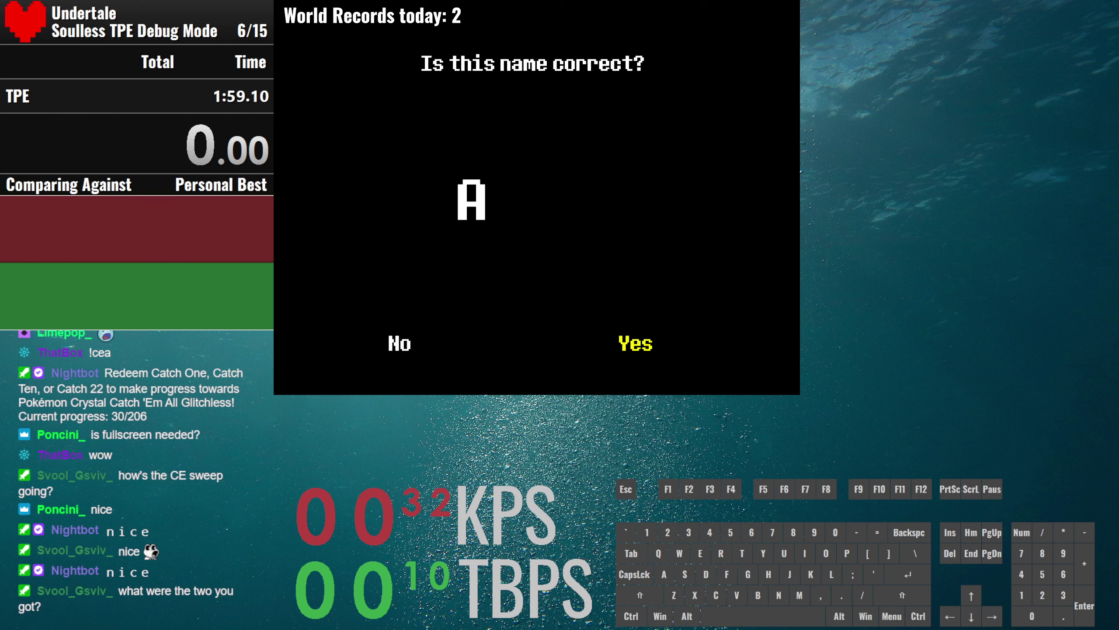
Step: Confirm the name A and enlarge the game window with F4 so the run timer starts
key(z)
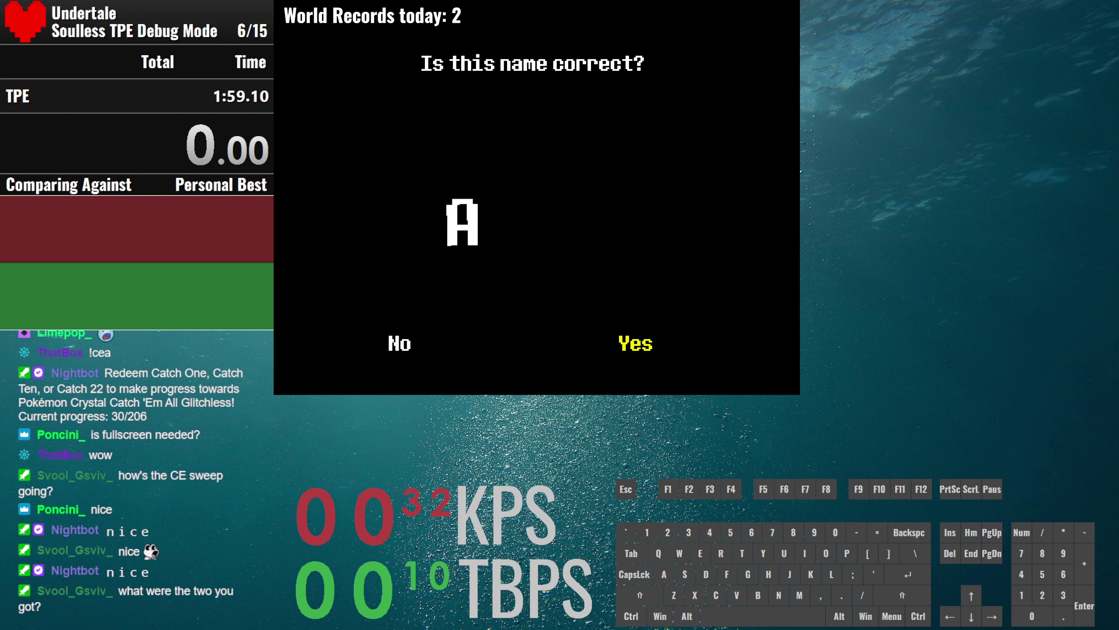
key(z)
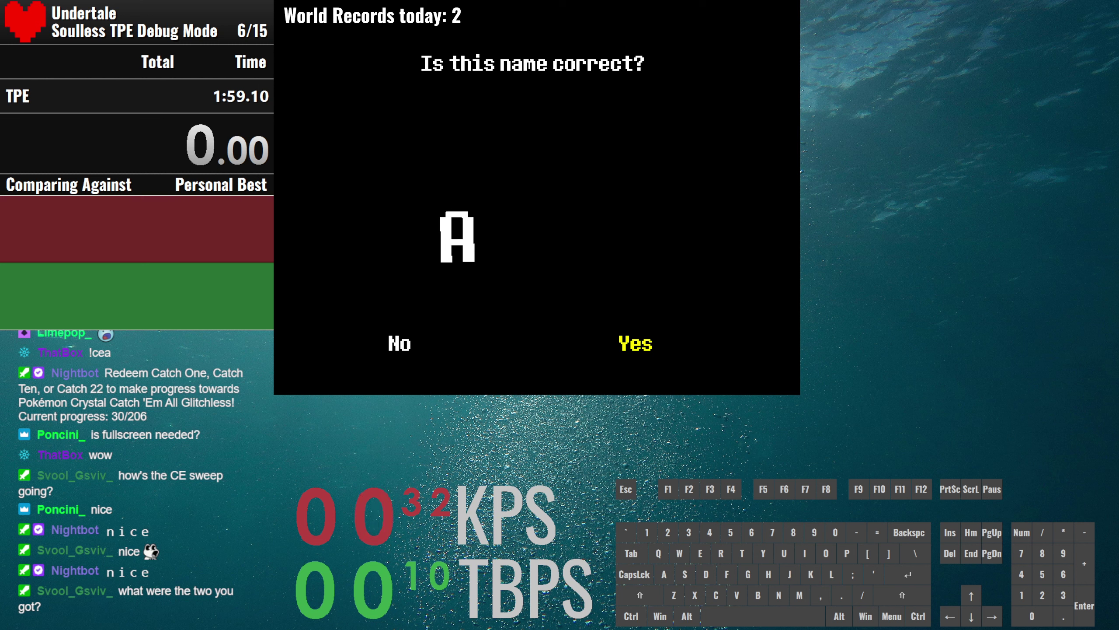
key(f)
key(F4)
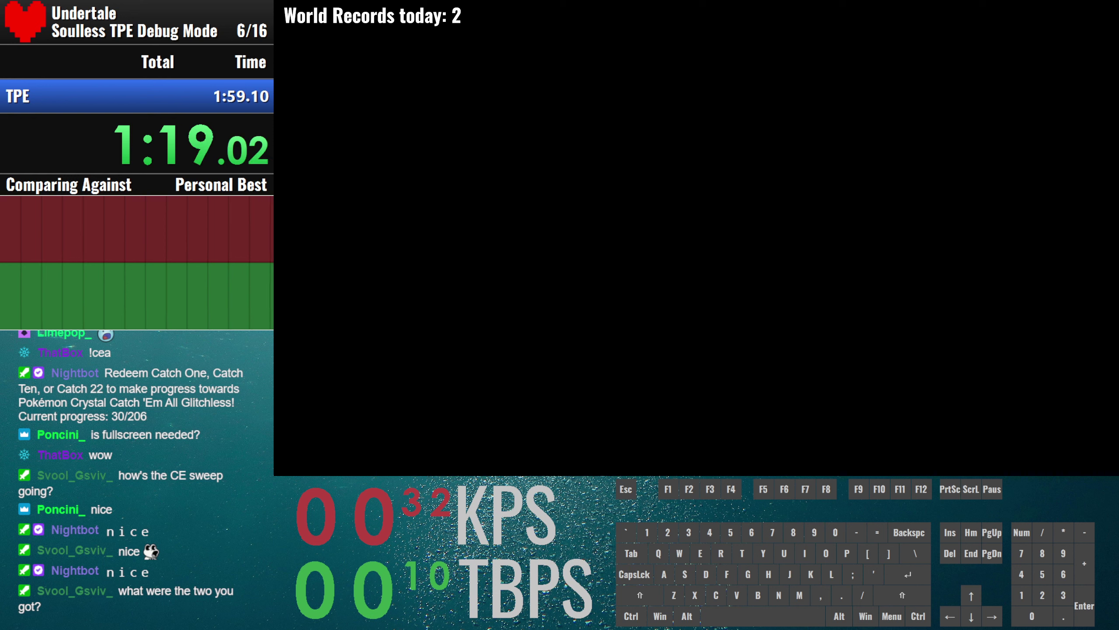
Step: Mash Z and Enter to advance past the black screen into the dark dialogue
key(z)
key(Return)
key(z)
key(Return)
key(z)
key(Return)
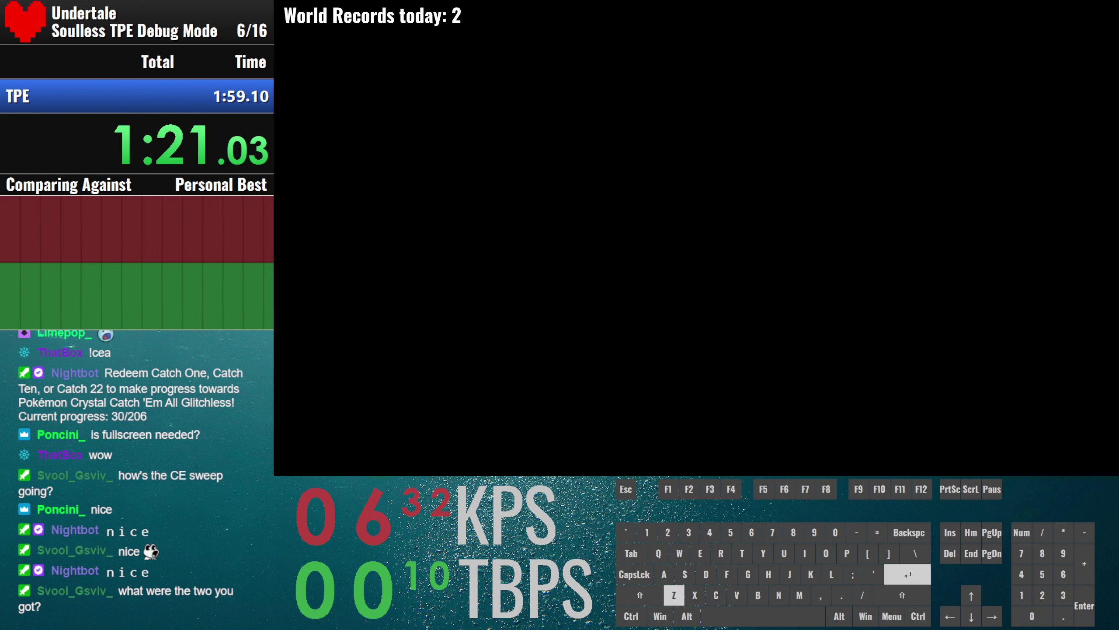
key(z)
key(Return)
key(z)
key(Return)
key(z)
key(Return)
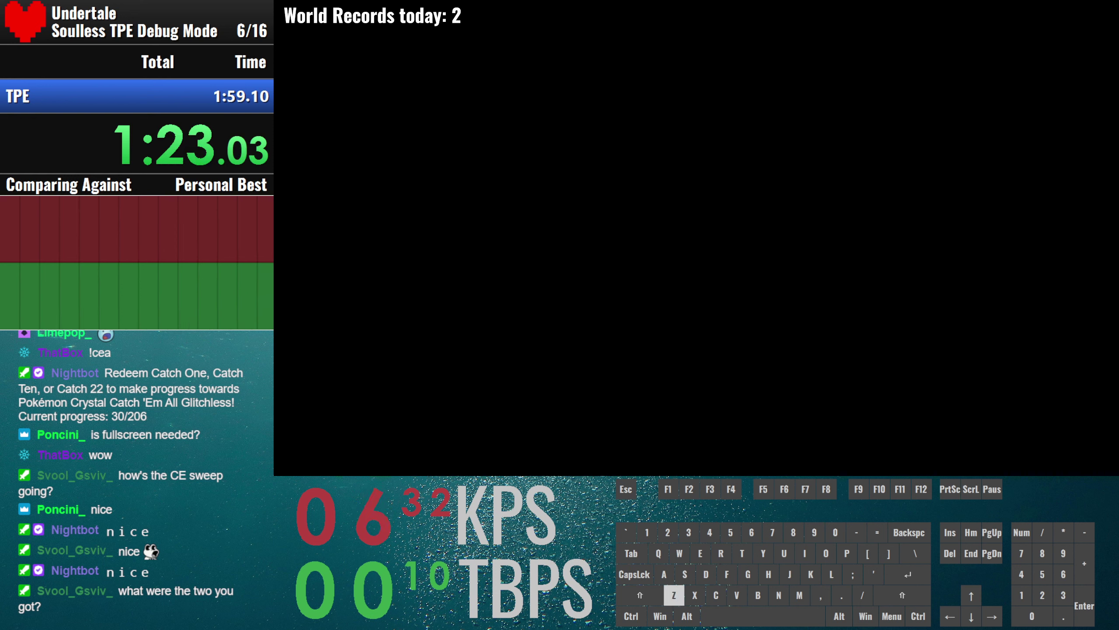
key(z)
key(z)
key(Return)
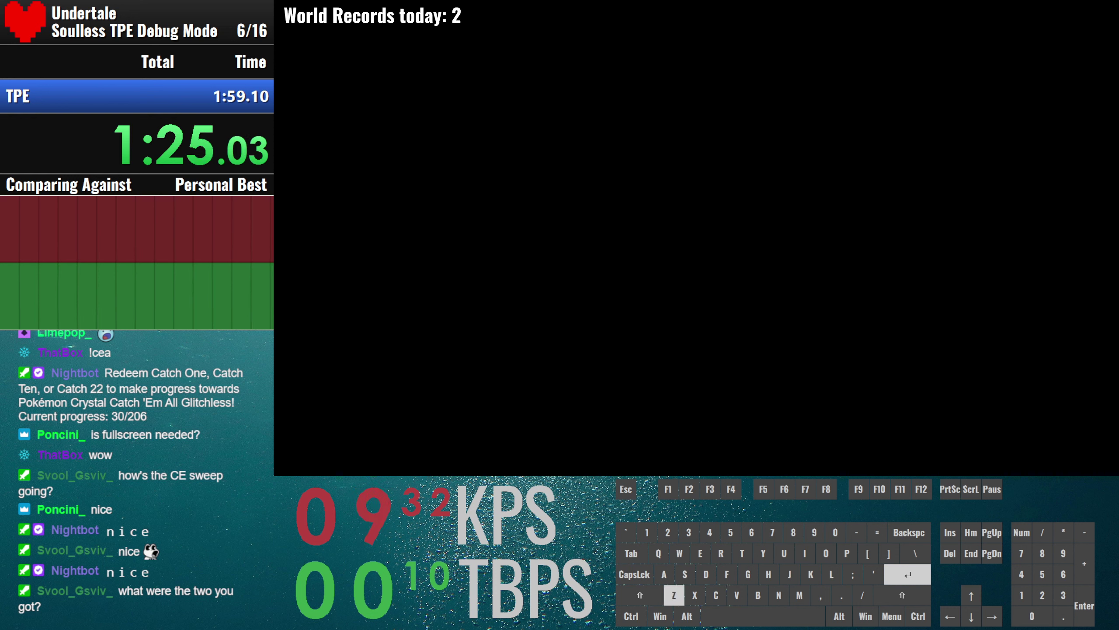
key(Return)
key(z)
key(Return)
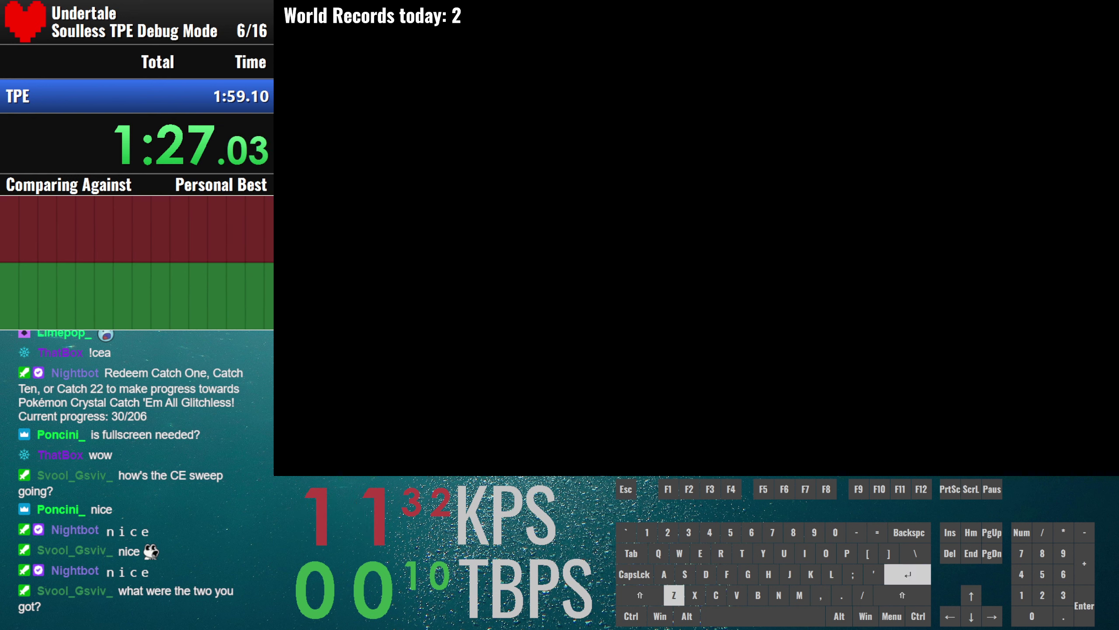
key(Return)
key(Return)
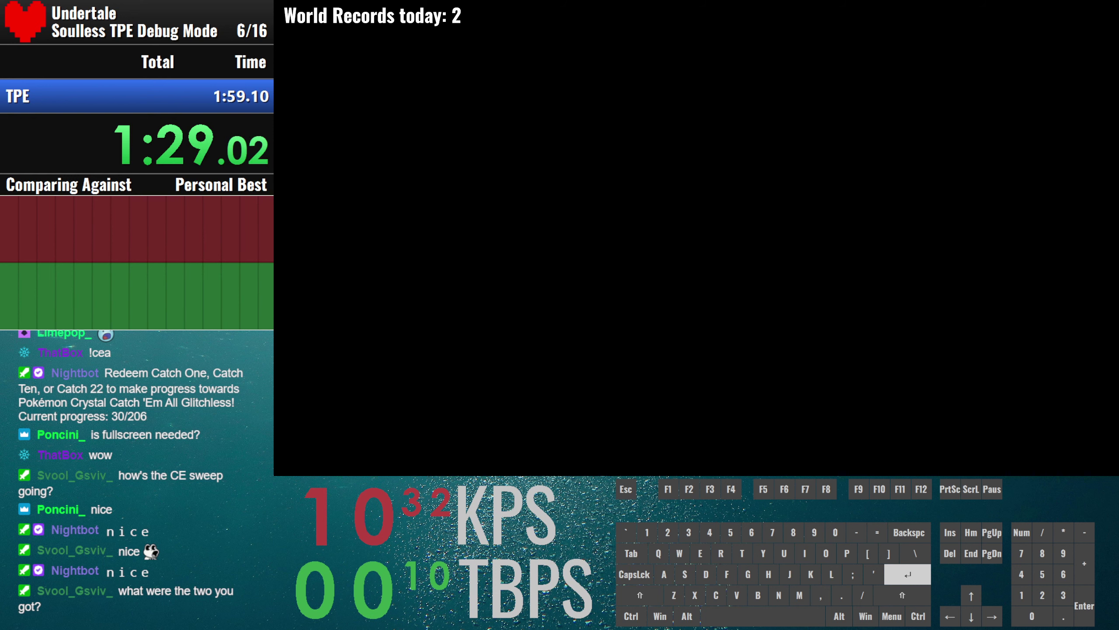
key(z)
key(Return)
key(z)
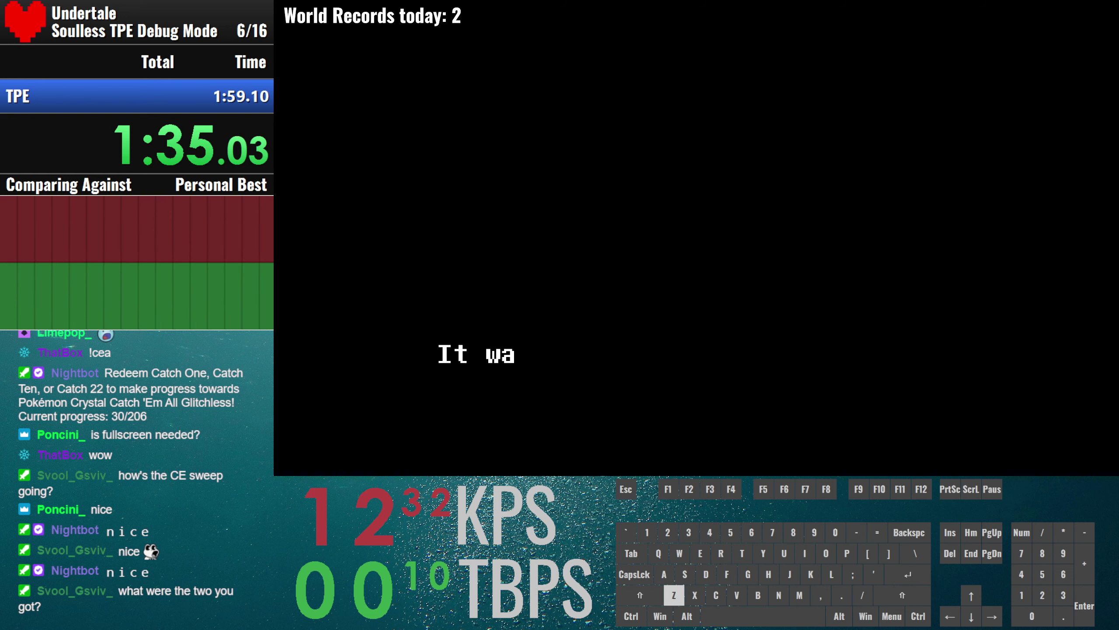
key(Return)
Step: Skip ahead through the dark dialogue and answer Yes to its offer
key(z)
key(Return)
key(Return)
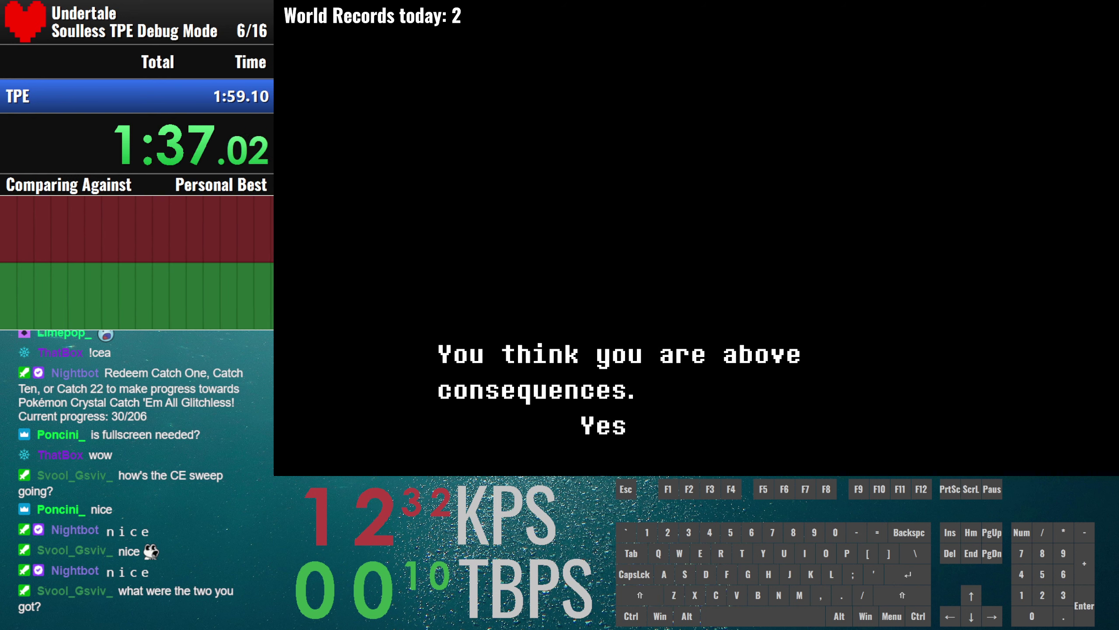
key(Return)
key(z)
key(Return)
key(z)
Step: Agree to the offer and finish the dialogue at "Then it is agreed" until the game closes
key(Return)
key(z)
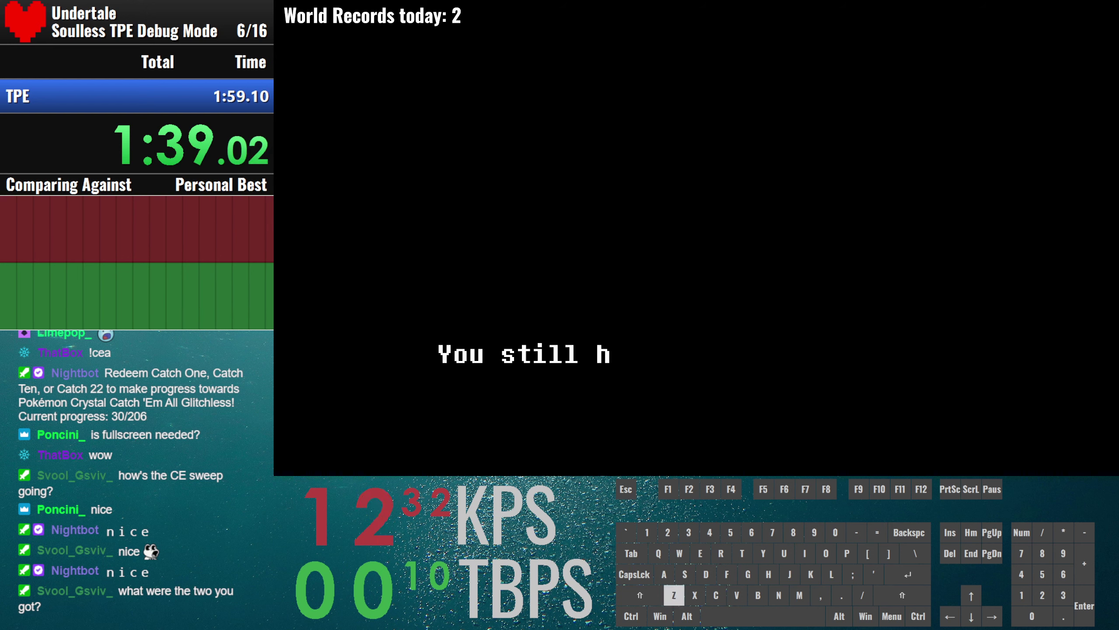
key(Return)
key(z)
key(Return)
key(Return)
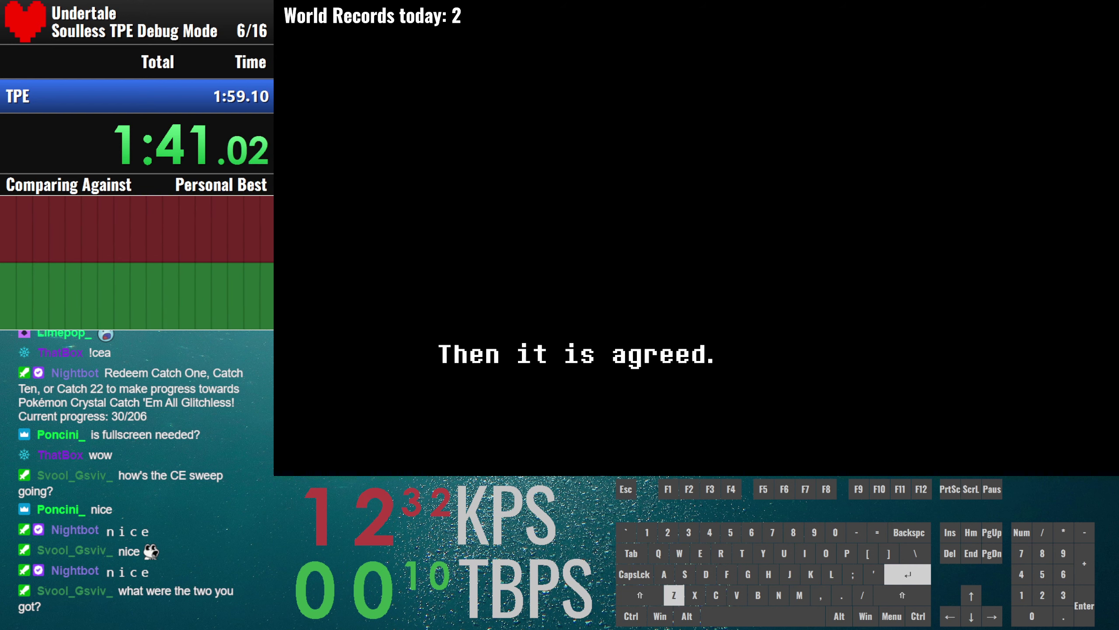
key(Return)
key(Return)
key(Return)
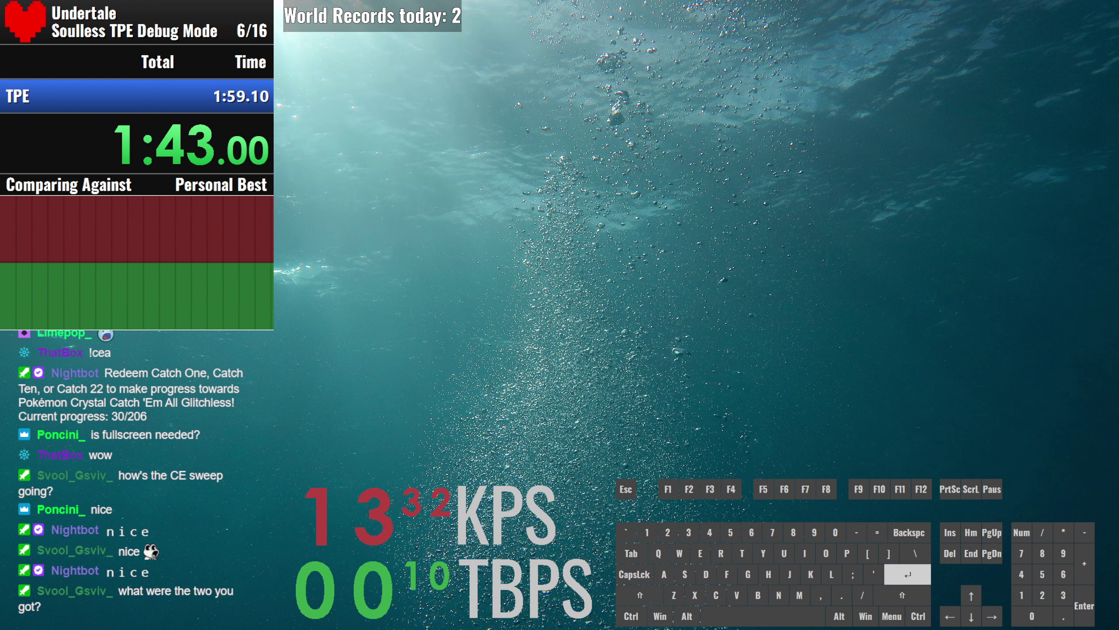
Step: Confirm the name A again after the restart and advance into the sunset ending scene
key(Up)
key(z)
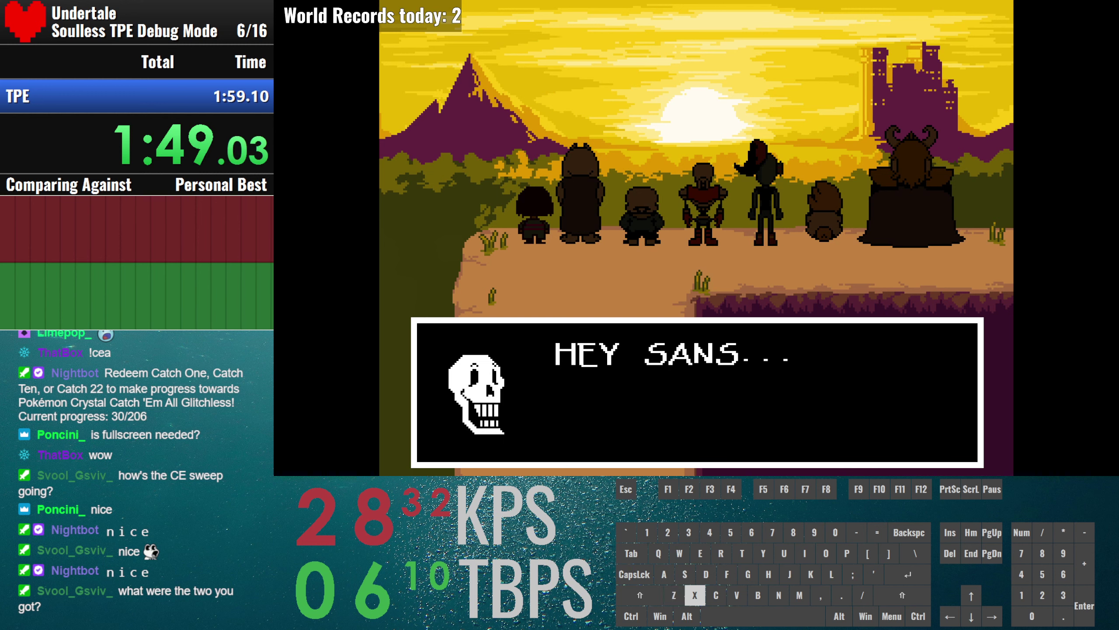
key(Return)
key(Return)
key(Return)
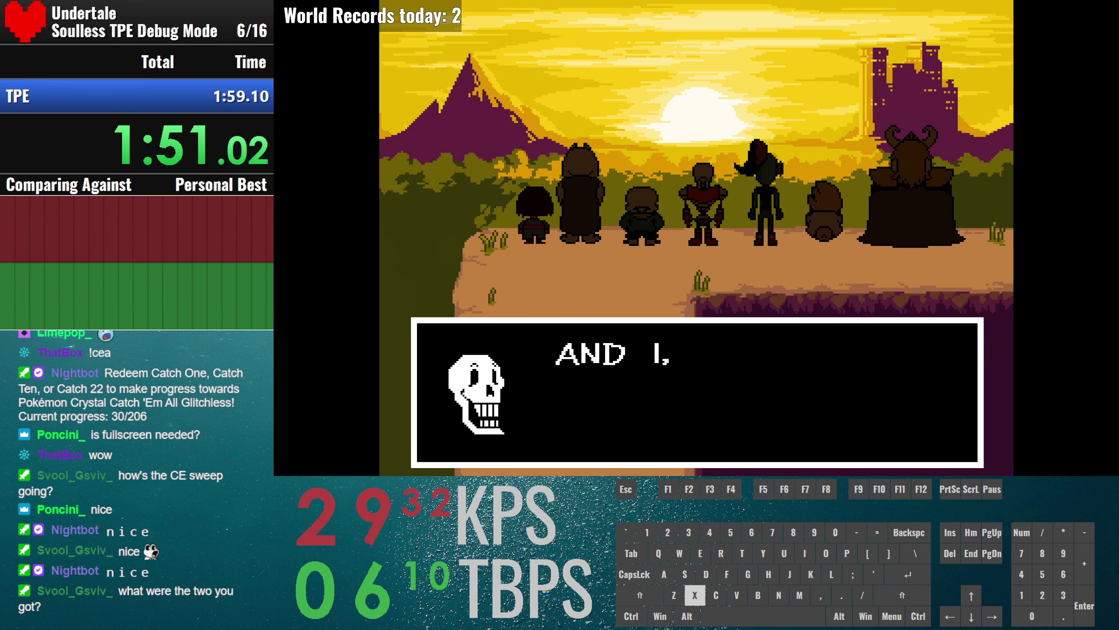
key(Return)
key(Return)
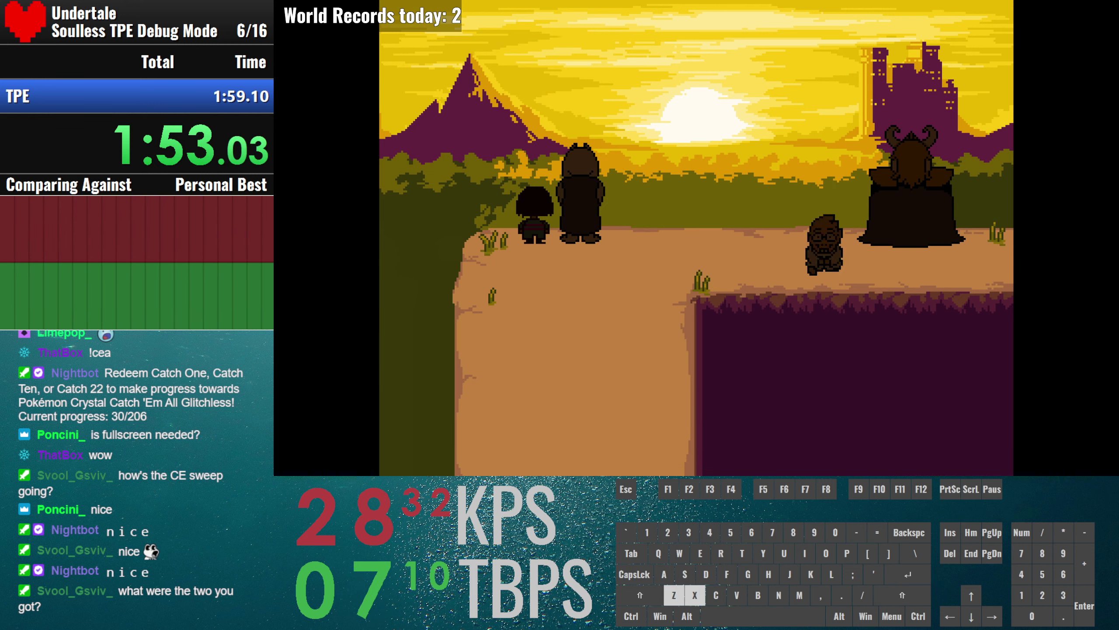
Step: Dismiss Undyne's, Asgore's and Toriel's farewell lines so the credits begin and the split stops at 1:57.76
key(Return)
key(Return)
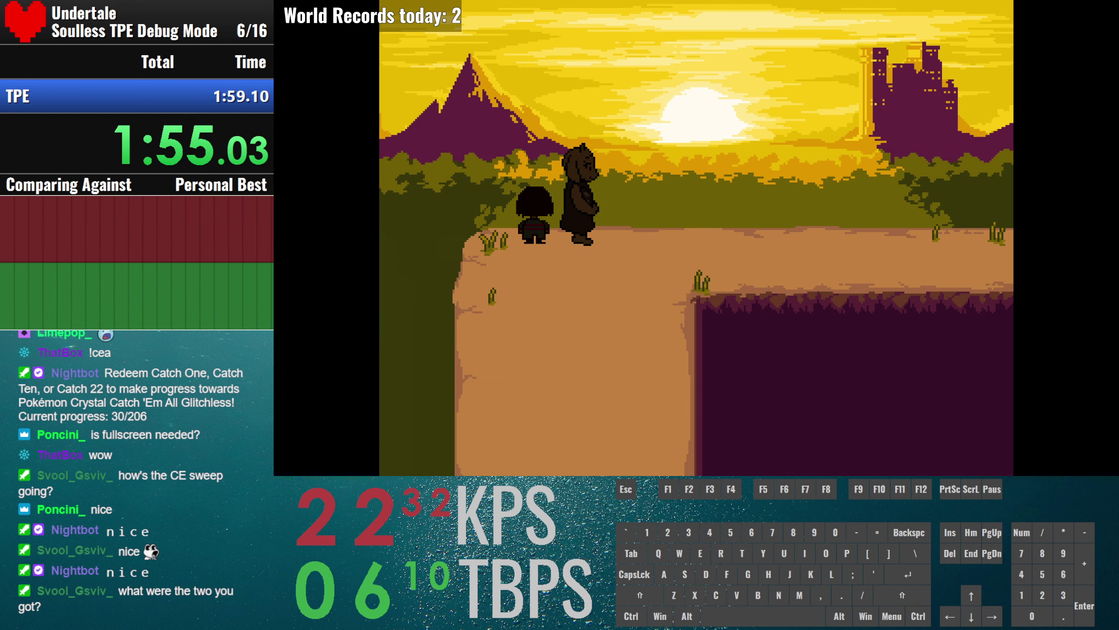
key(Return)
key(x)
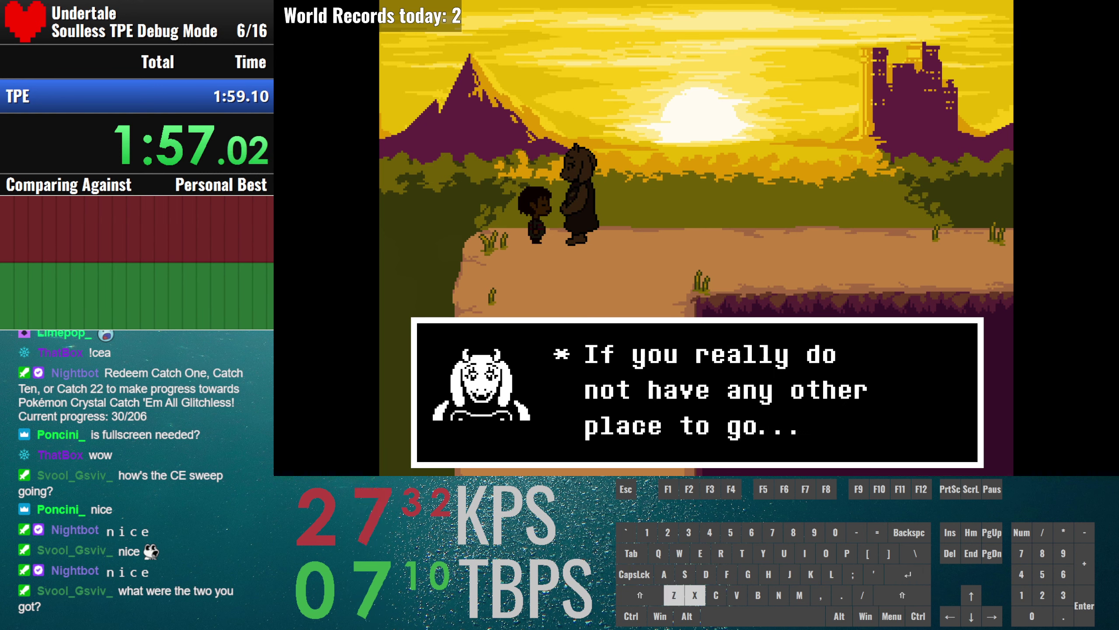
key(Return)
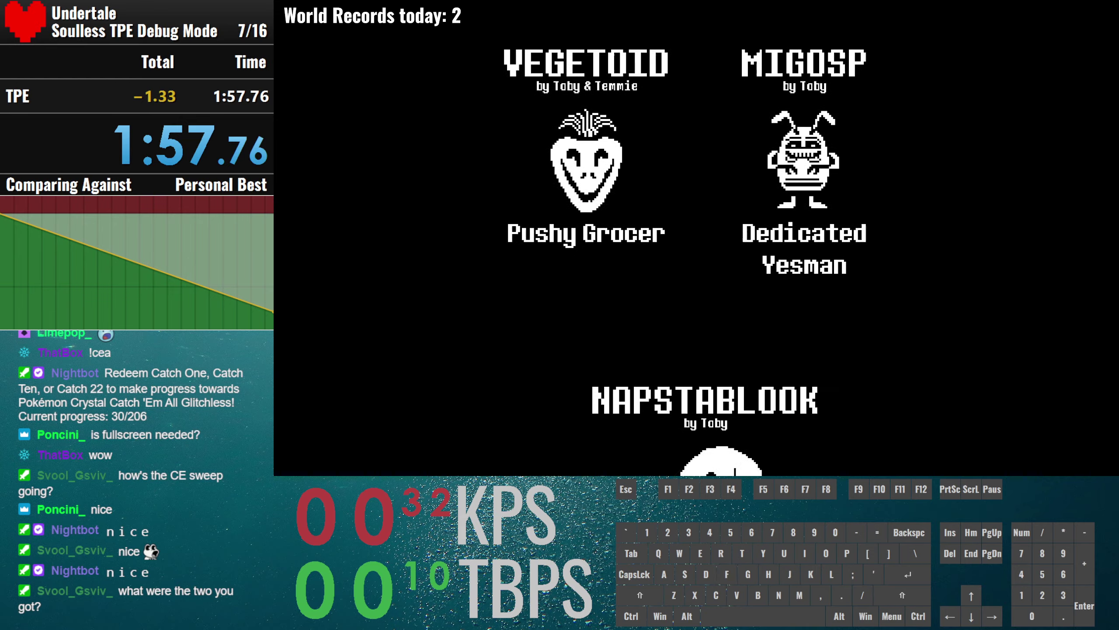
Step: Advance through the monster cast credits until THE END and the static screen
key(f)
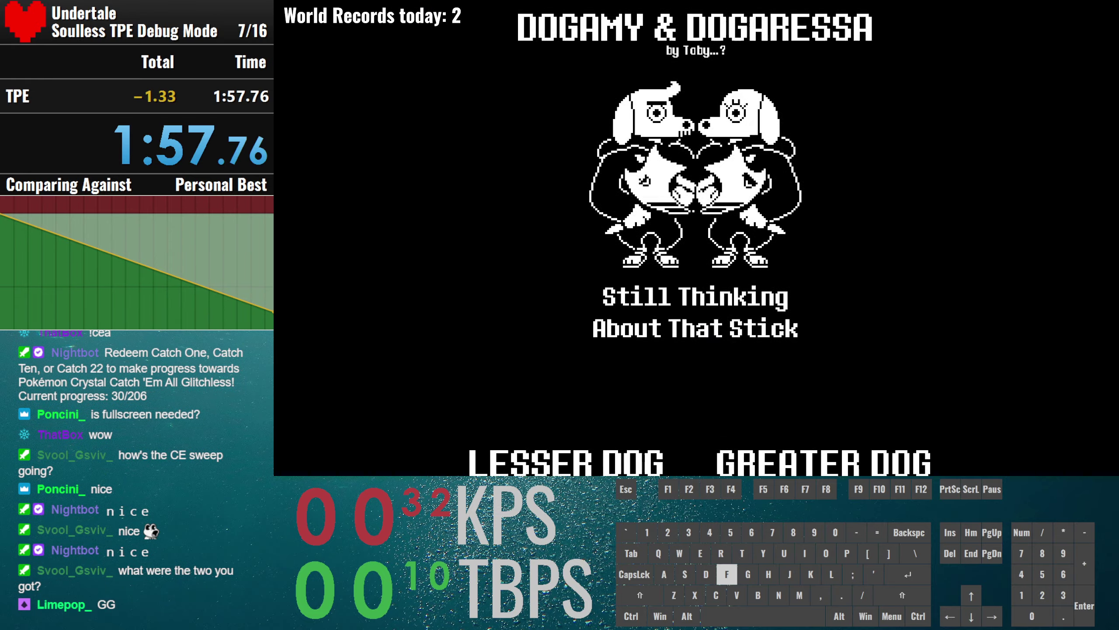
key(f)
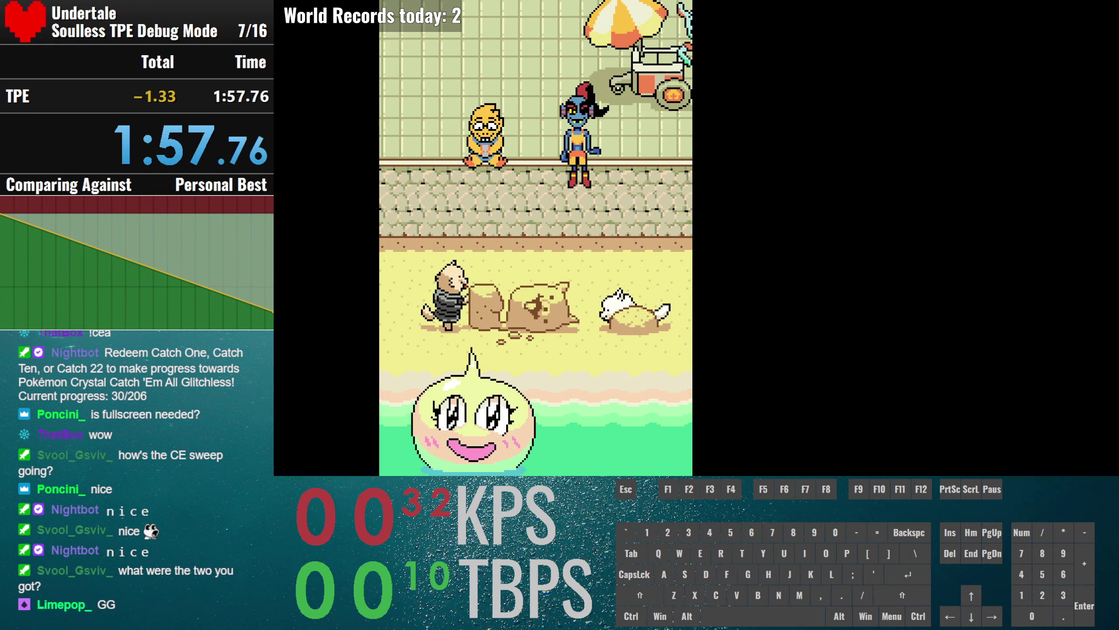
key(f)
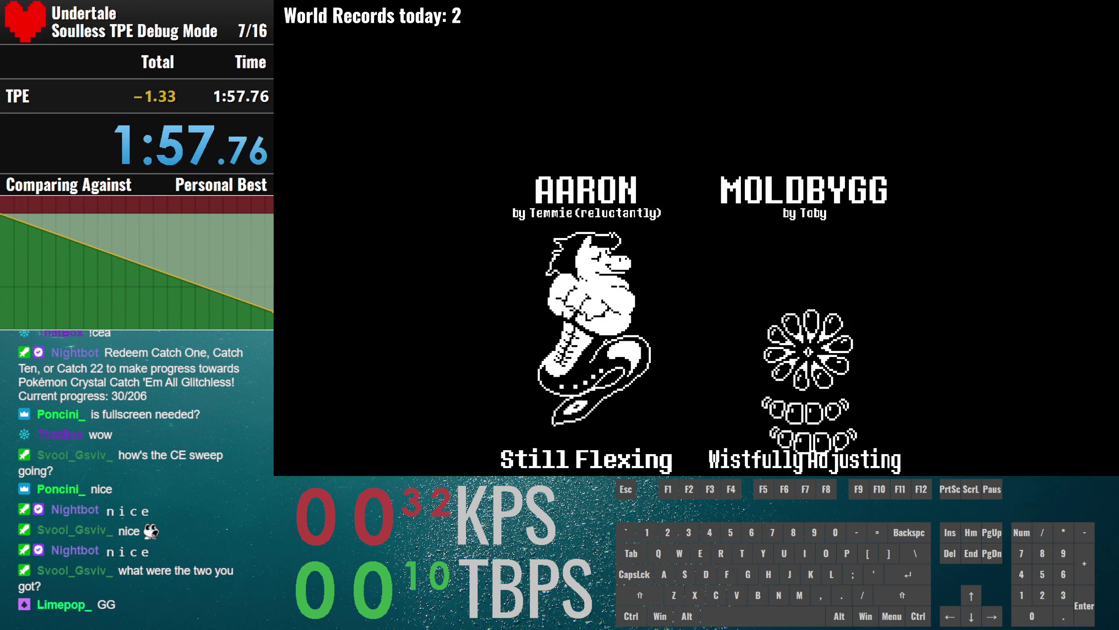
key(f)
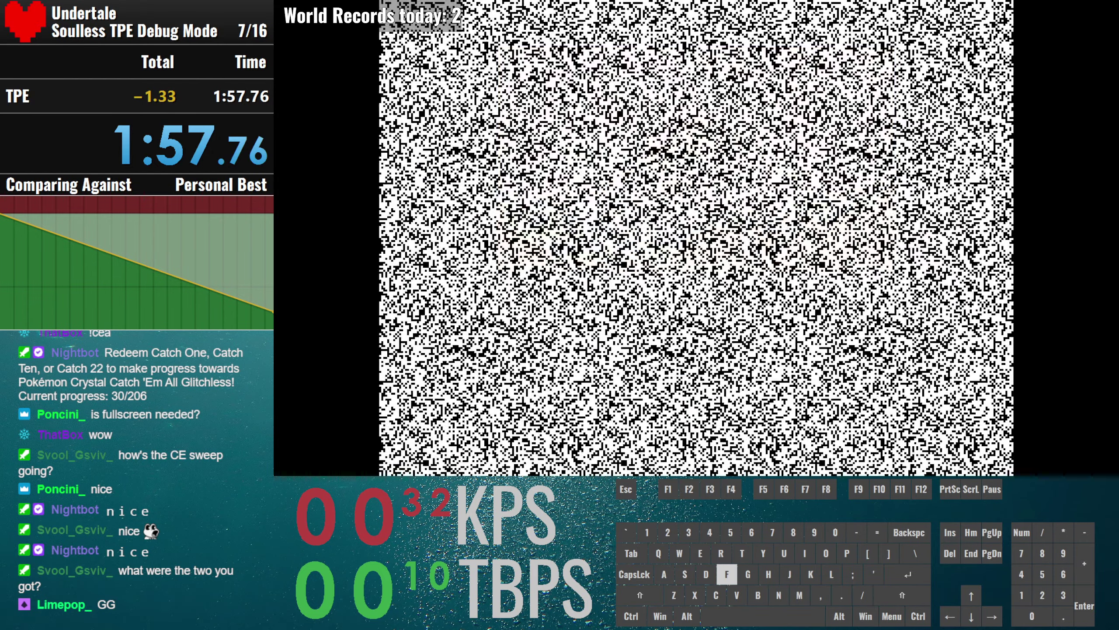
Step: Advance Asriel's dialogue and steer the soul heart upward through the backer names
key(Return)
key(Return)
key(Return)
key(Return)
key(Return)
key(Return)
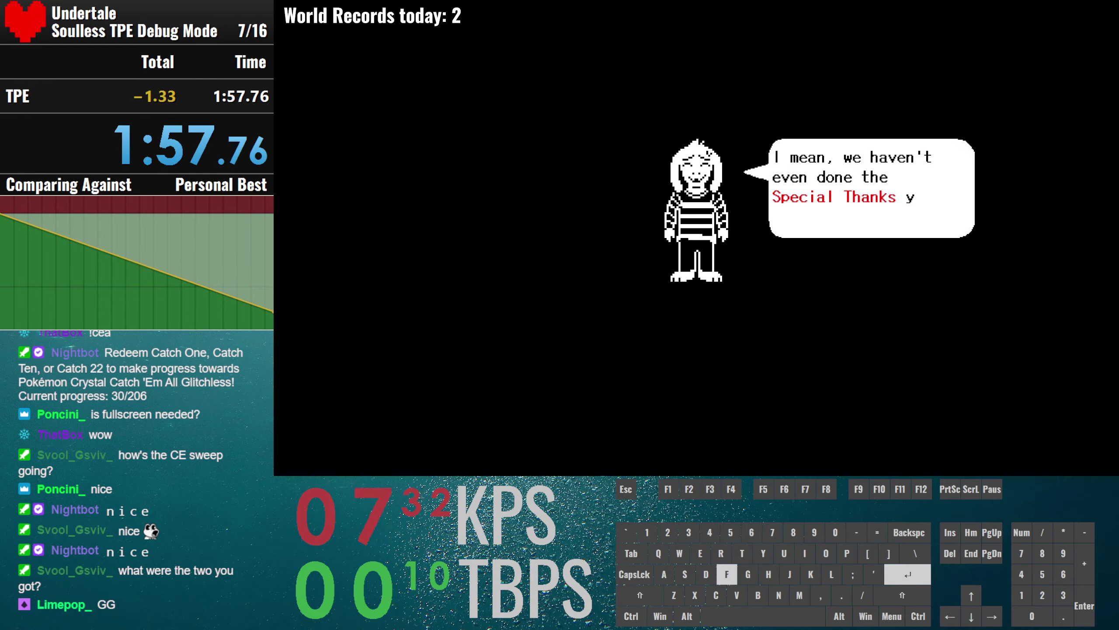
key(Return)
key(Up)
key(Left)
key(Down)
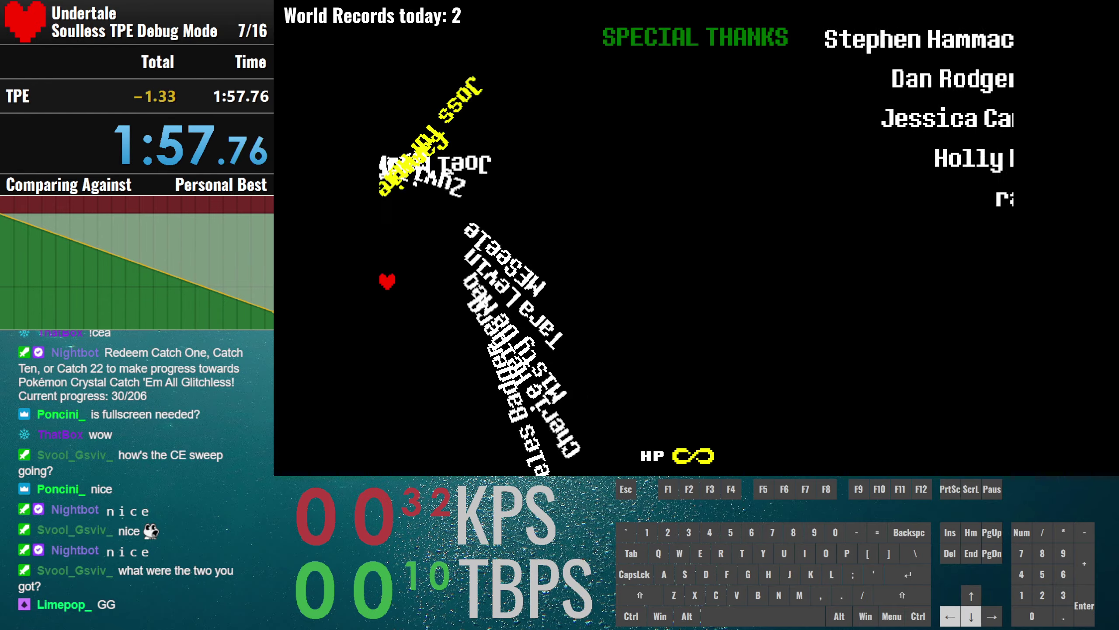
key(Right)
key(Down)
key(Right)
key(Up)
key(Up)
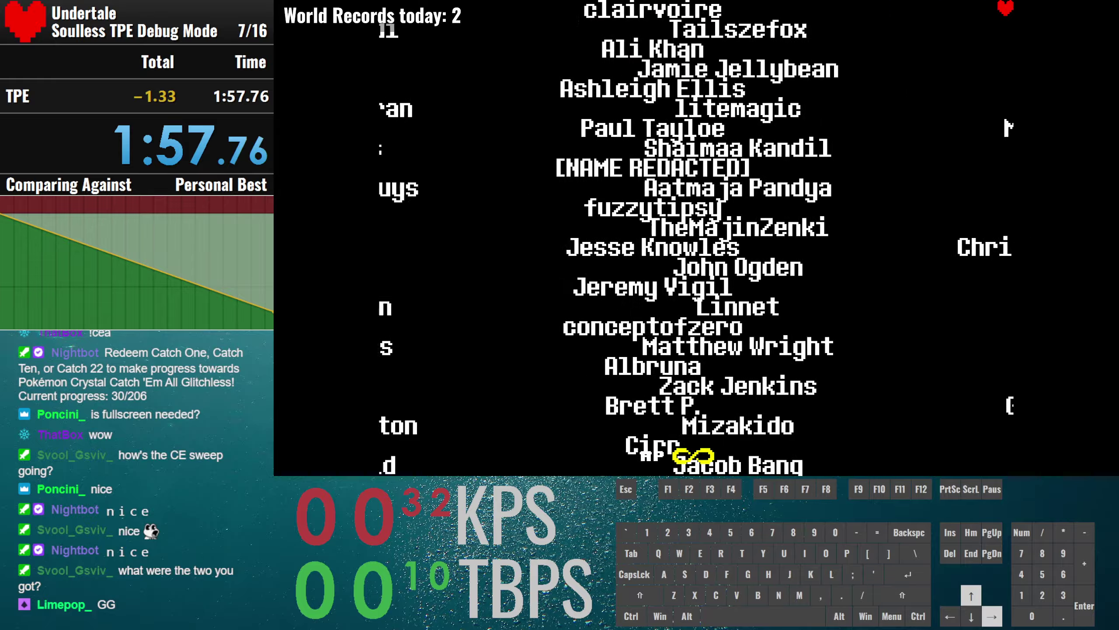
key(Right)
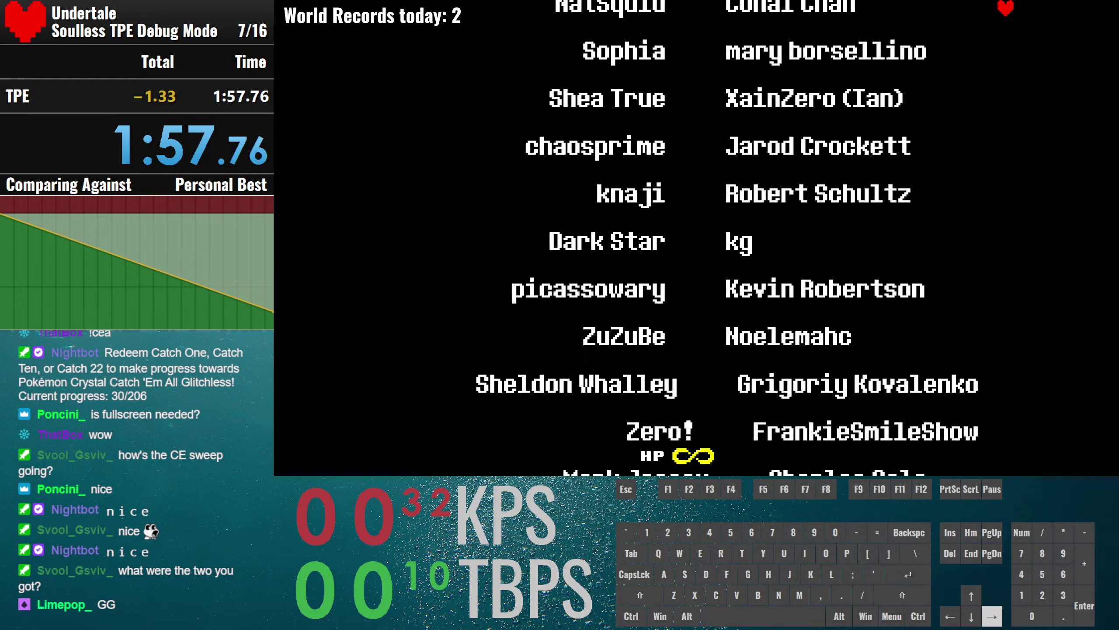
Step: Steer the heart around the screen edges through the special thanks credits to the Touched Credits list
key(Left)
key(Down)
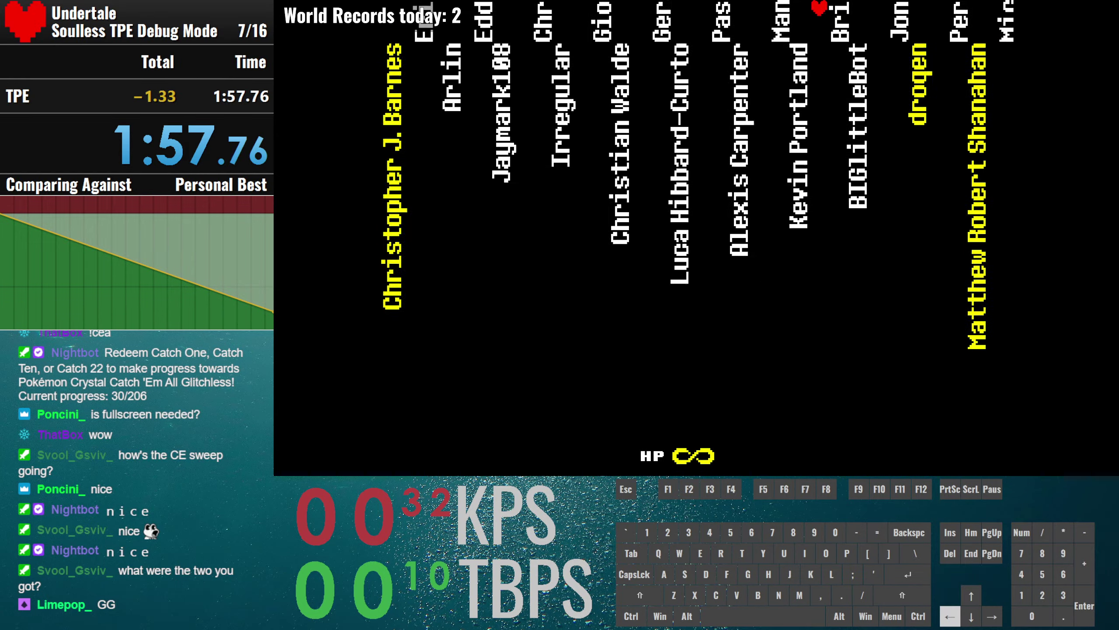
key(Up)
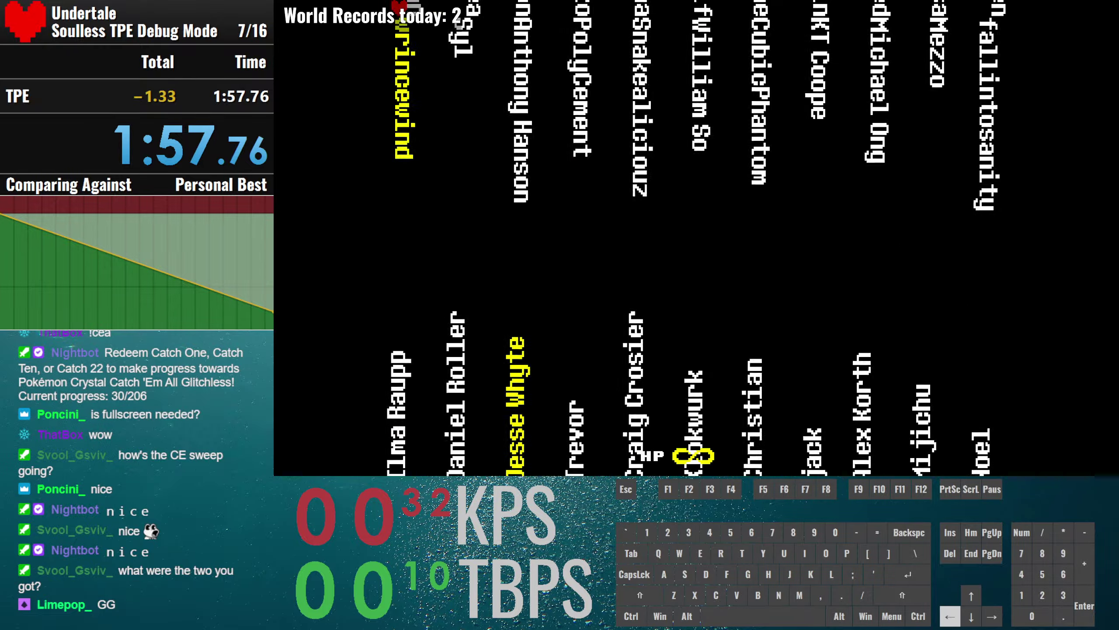
key(Right)
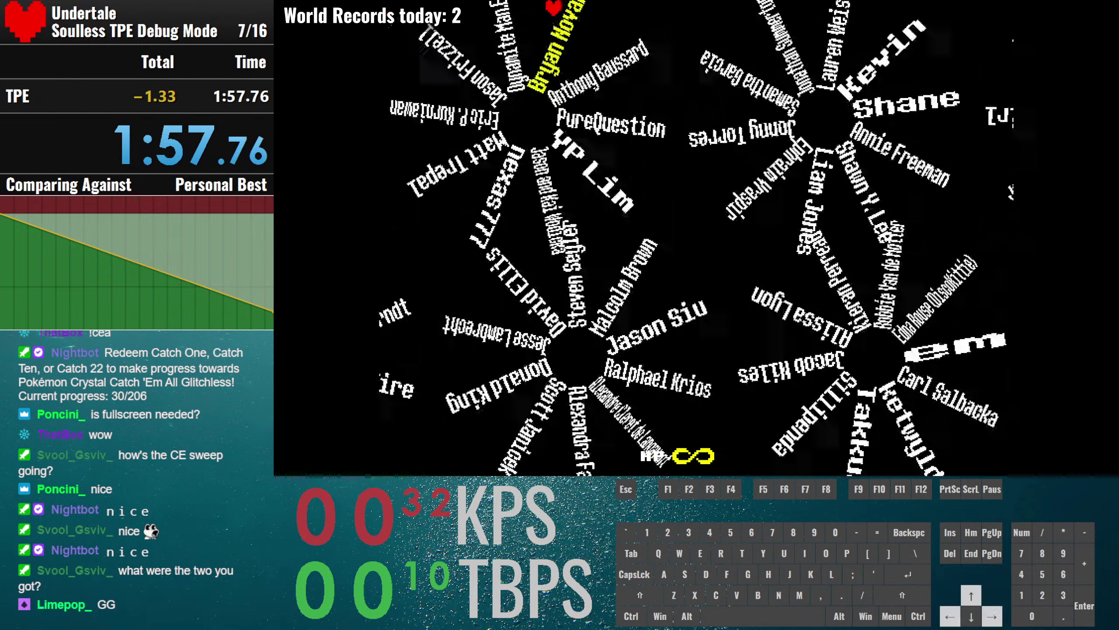
key(Right)
key(Down)
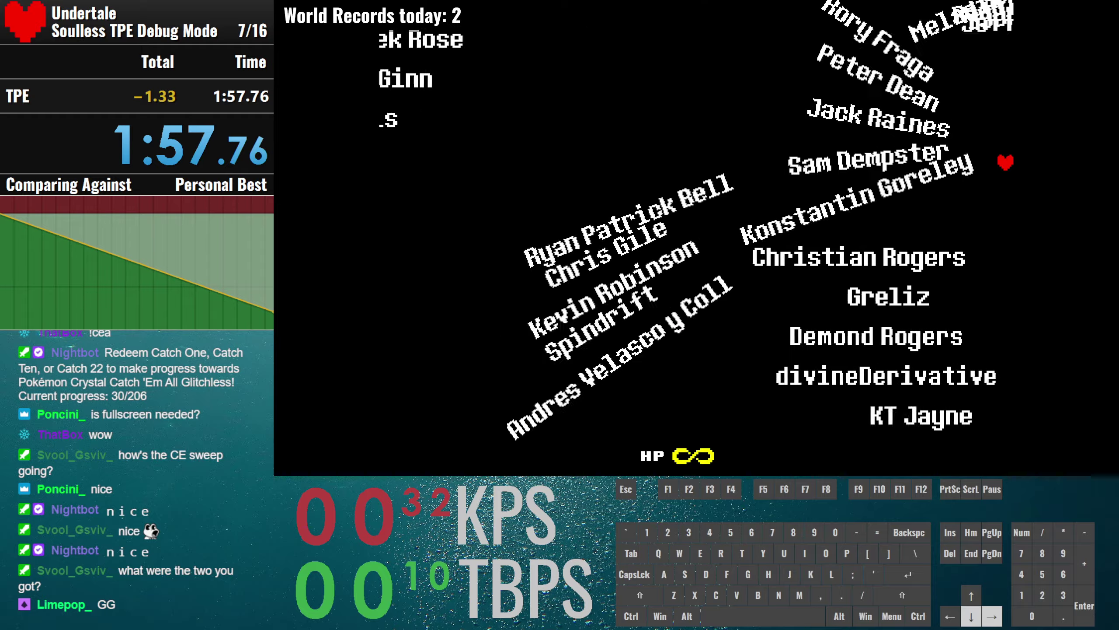
key(Left)
key(Left)
key(Up)
key(Right)
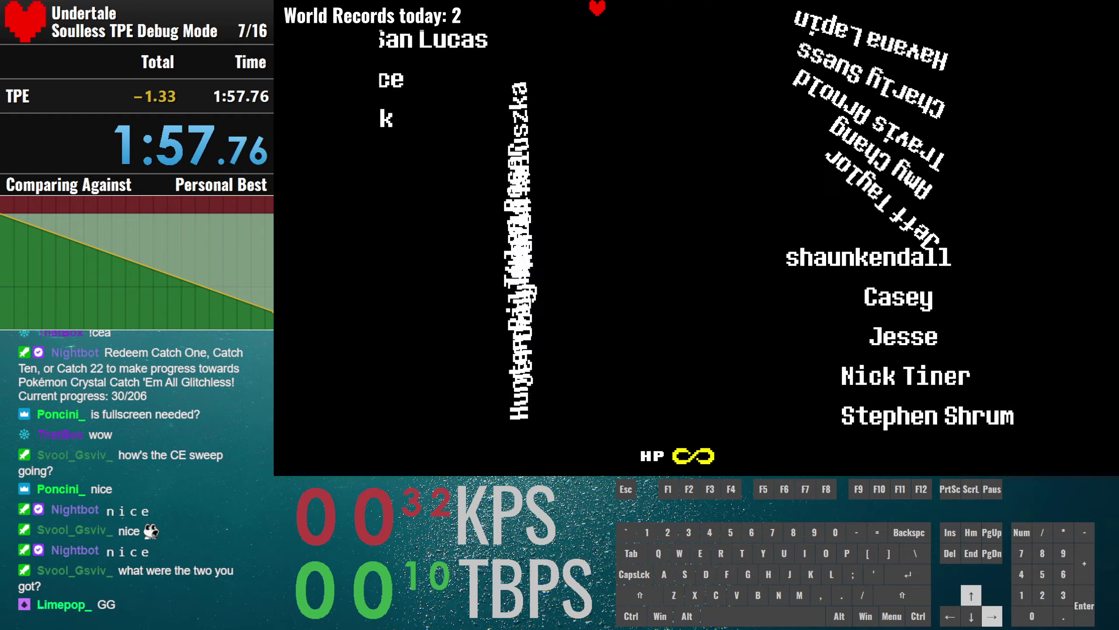
key(Down)
key(Left)
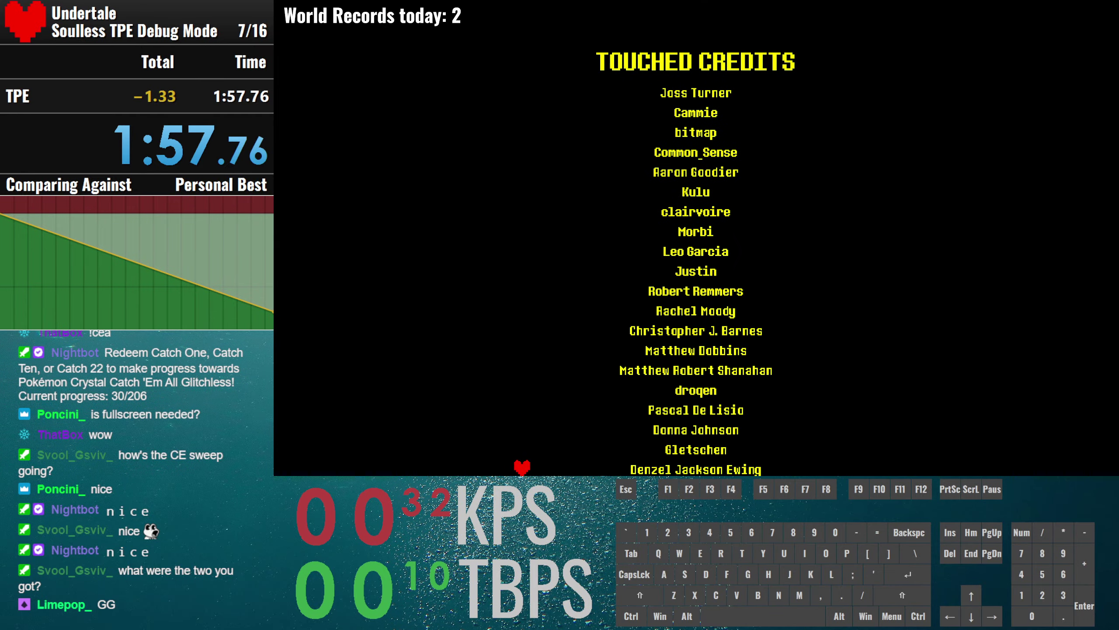